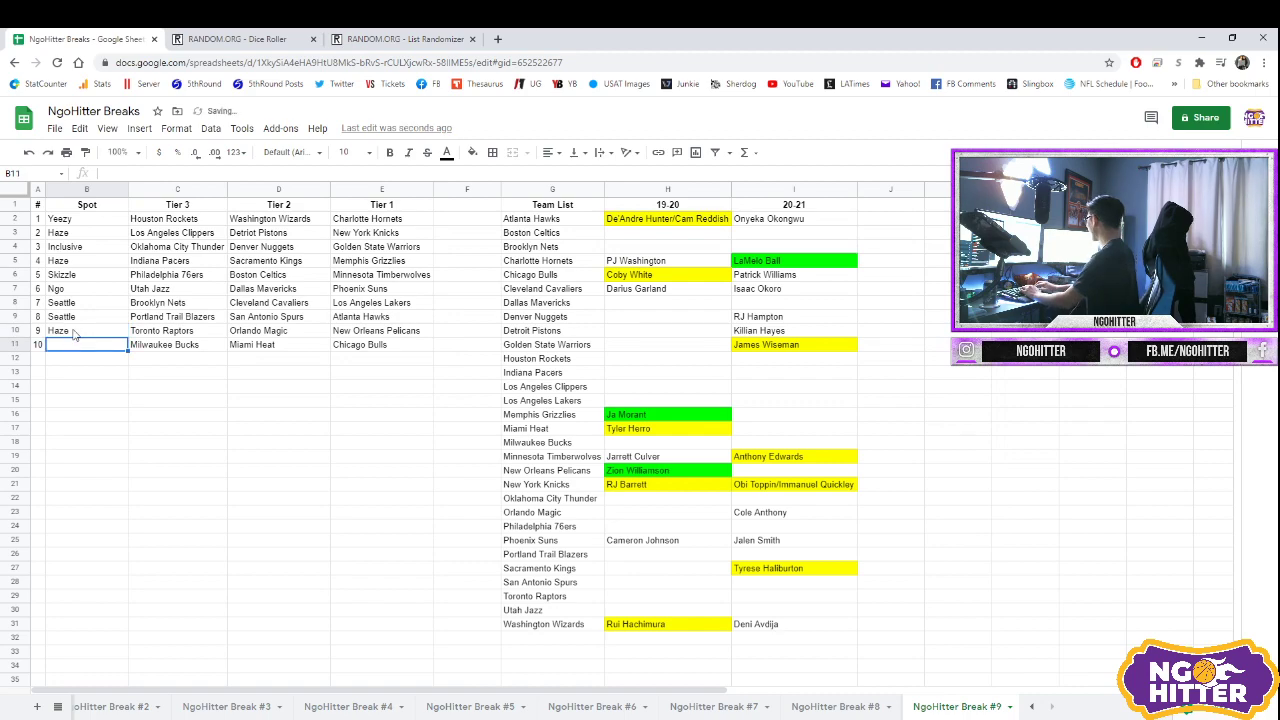
# Step: Assign spot 10 to the same participant as spot 9 in the Spot column
pyautogui.write('Haze')
pyautogui.click(185, 333)
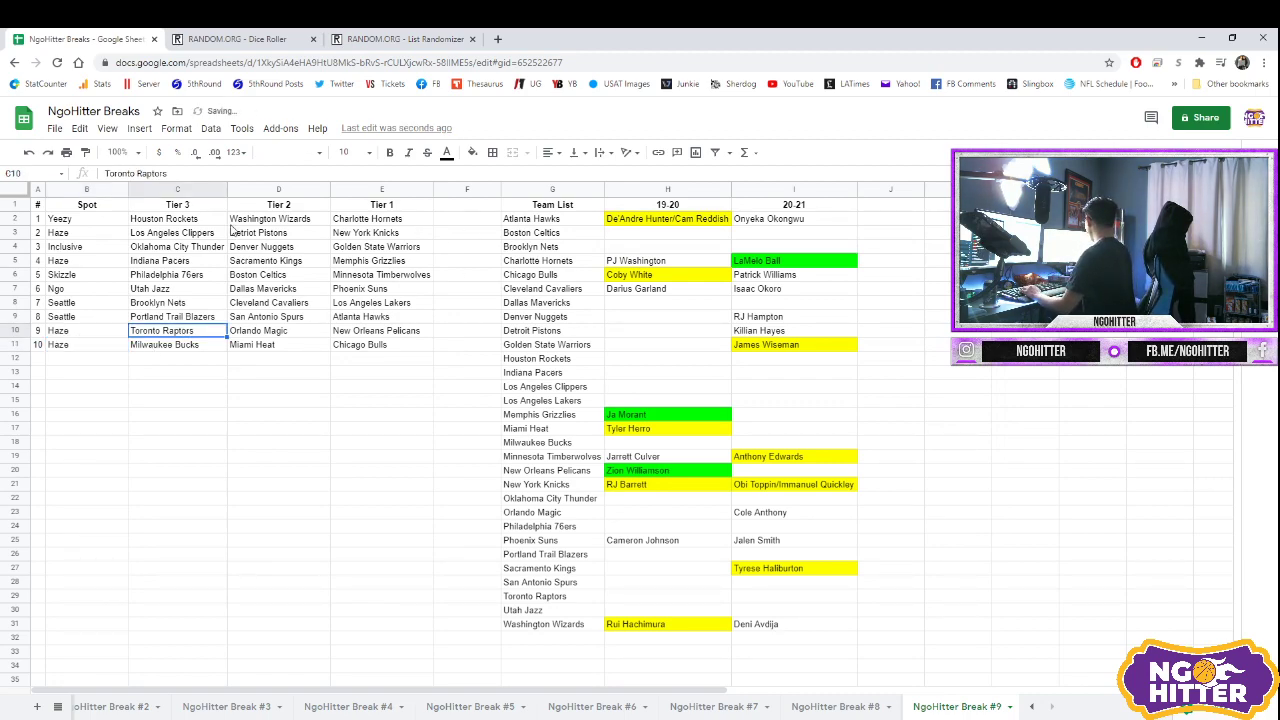
pyautogui.click(165, 220)
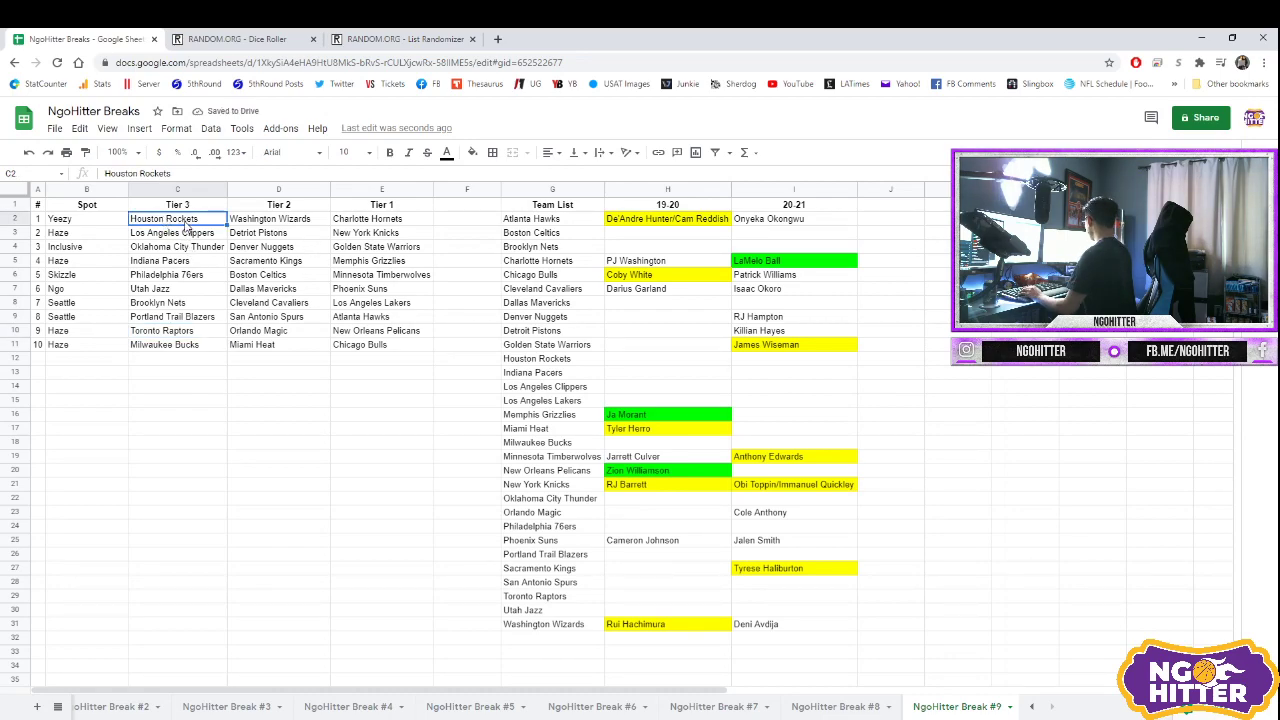
# Step: Move the teams of all three tiers to the block starting at C14, and copy the moved Tier 3 teams
pyautogui.moveTo(185, 225); pyautogui.dragTo(380, 346)
pyautogui.hotkey('ctrl', 'x')
pyautogui.click(145, 388)
pyautogui.hotkey('ctrl', 'v')
pyautogui.moveTo(171, 384); pyautogui.dragTo(175, 517)
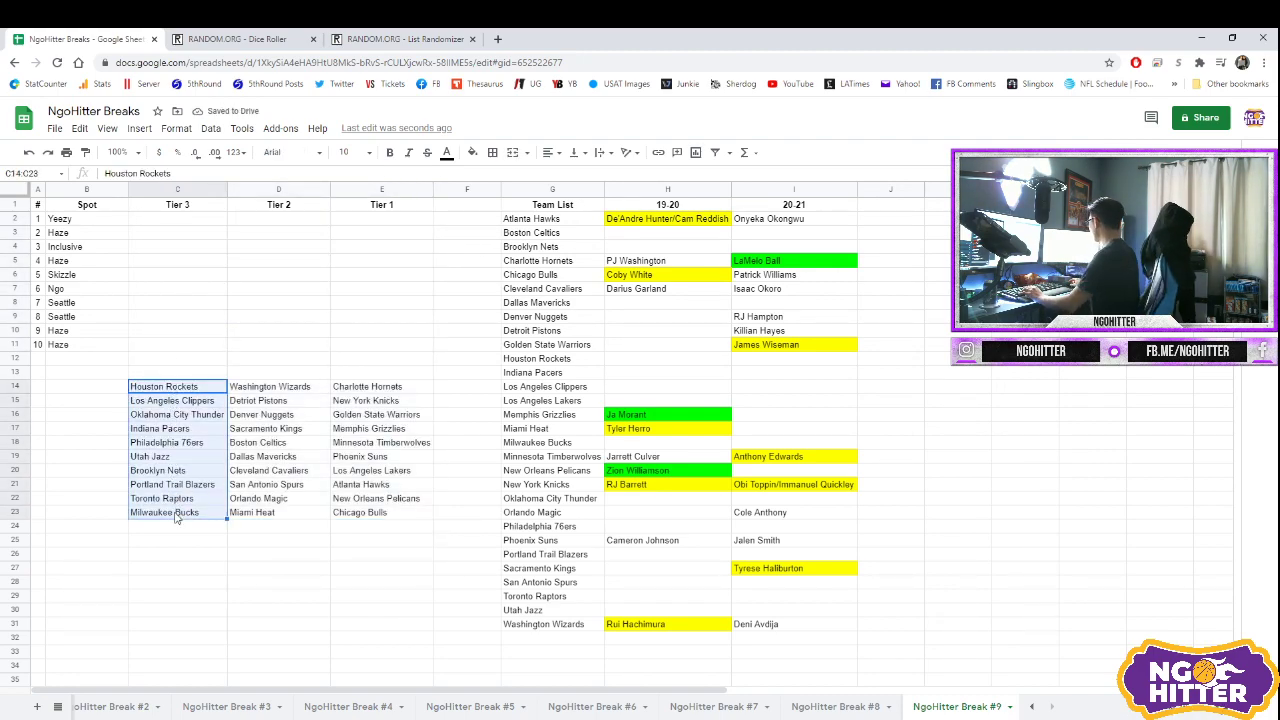
# Step: Switch to RANDOM.ORG and roll two dice in the Dice Roller
pyautogui.click(237, 39)
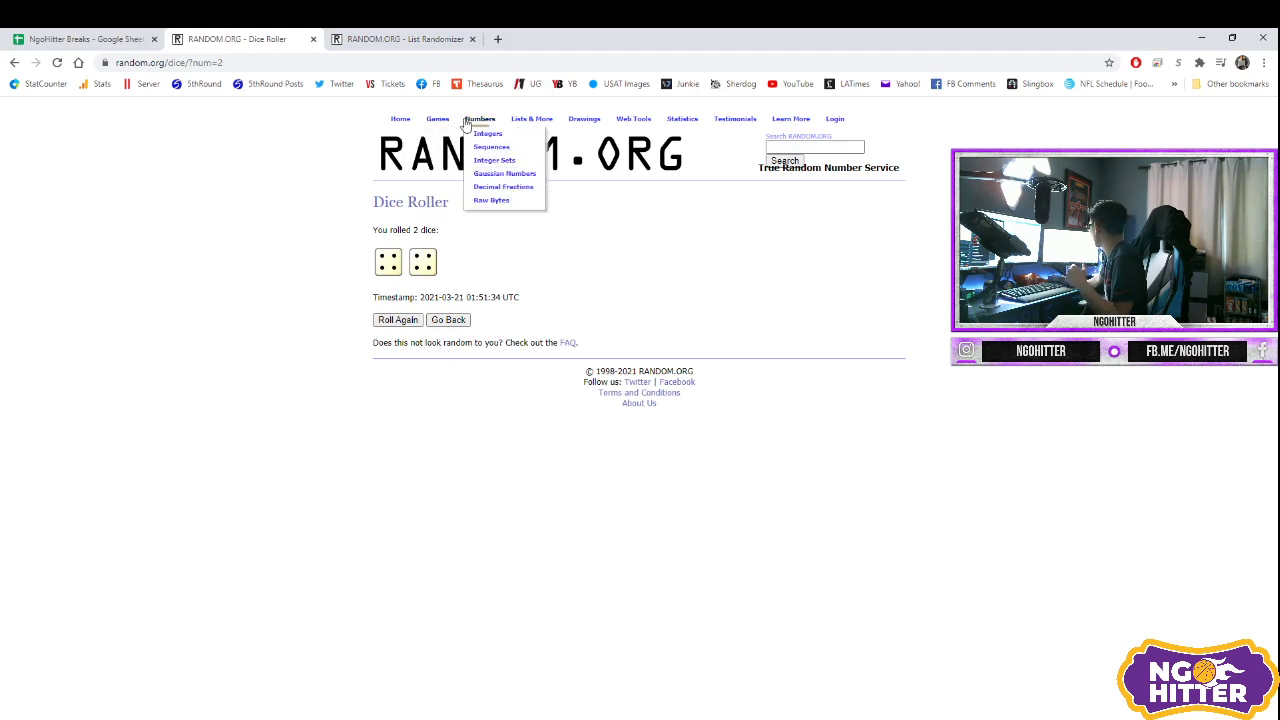
pyautogui.moveTo(530, 119)
pyautogui.moveTo(438, 119)
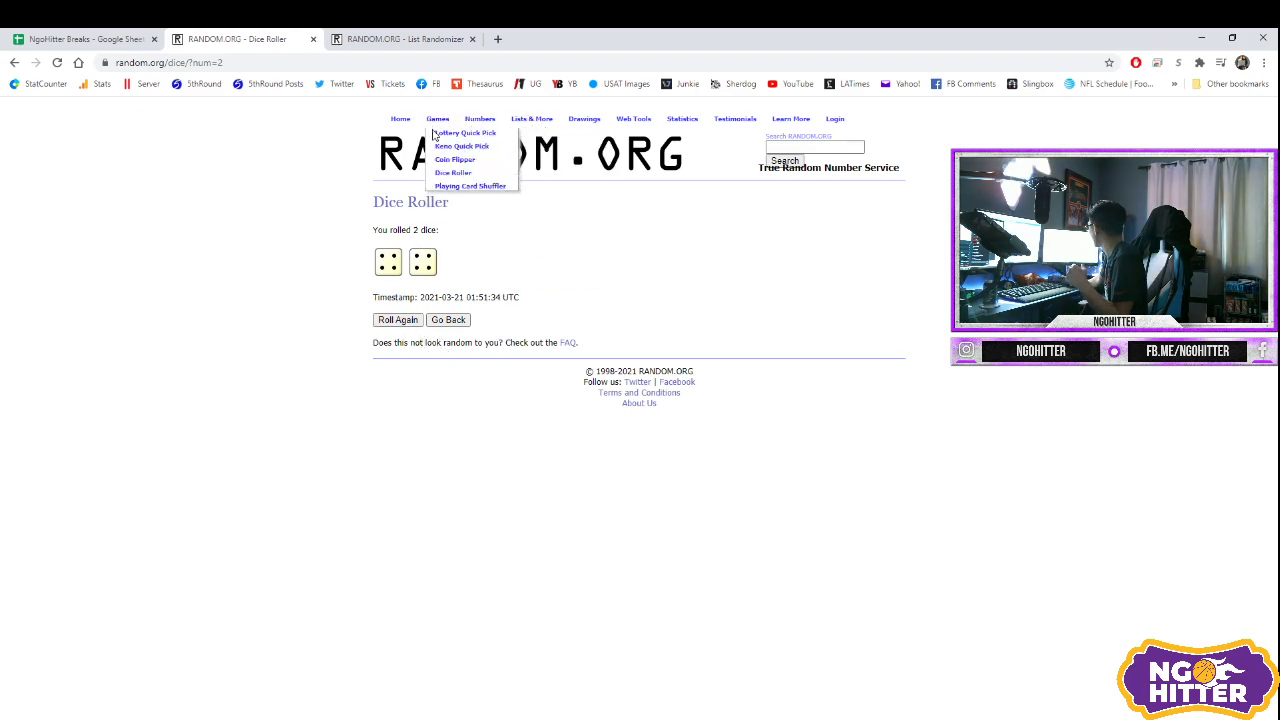
pyautogui.click(443, 177)
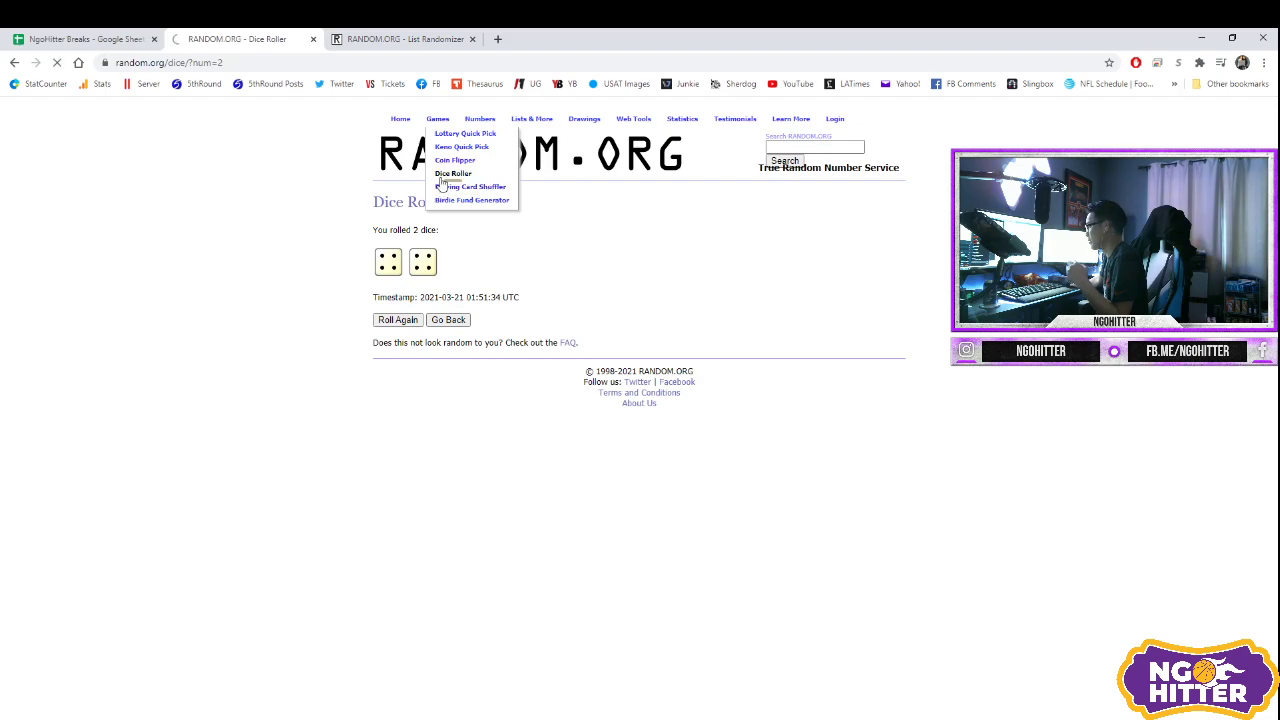
pyautogui.click(396, 289)
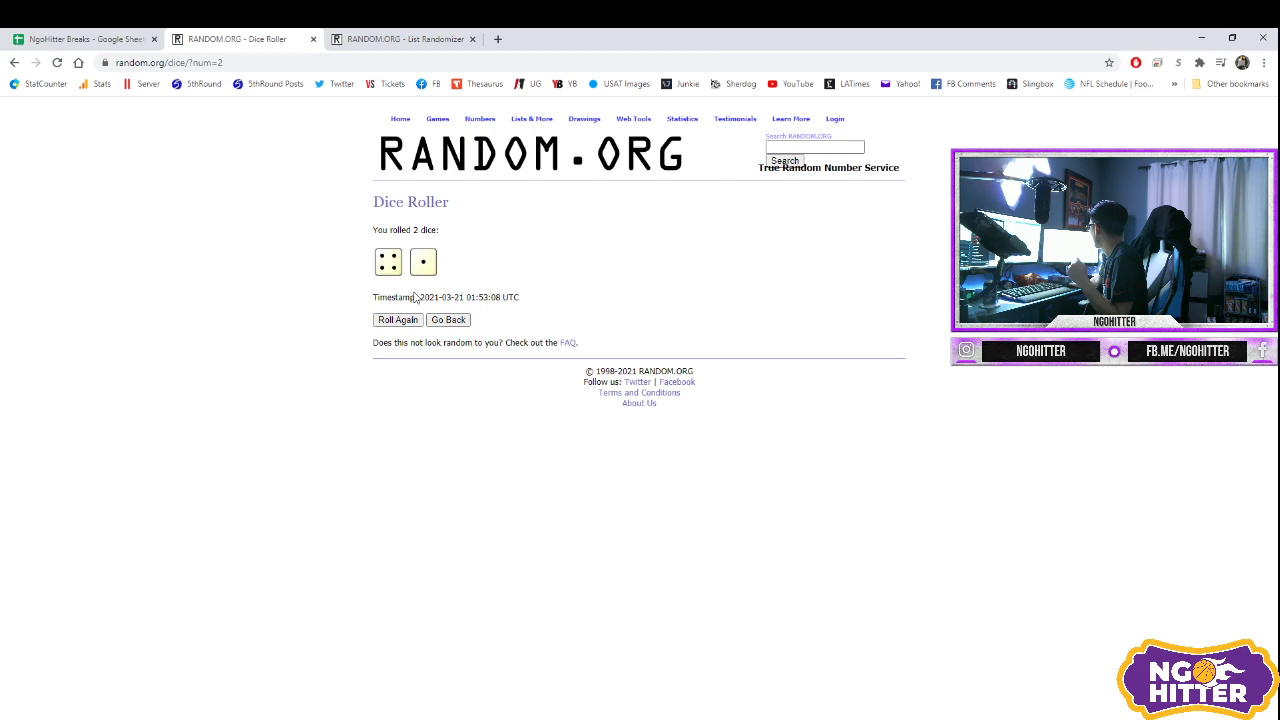
# Step: Open a blank List Randomizer form and paste in the ten Tier 3 teams
pyautogui.click(455, 40)
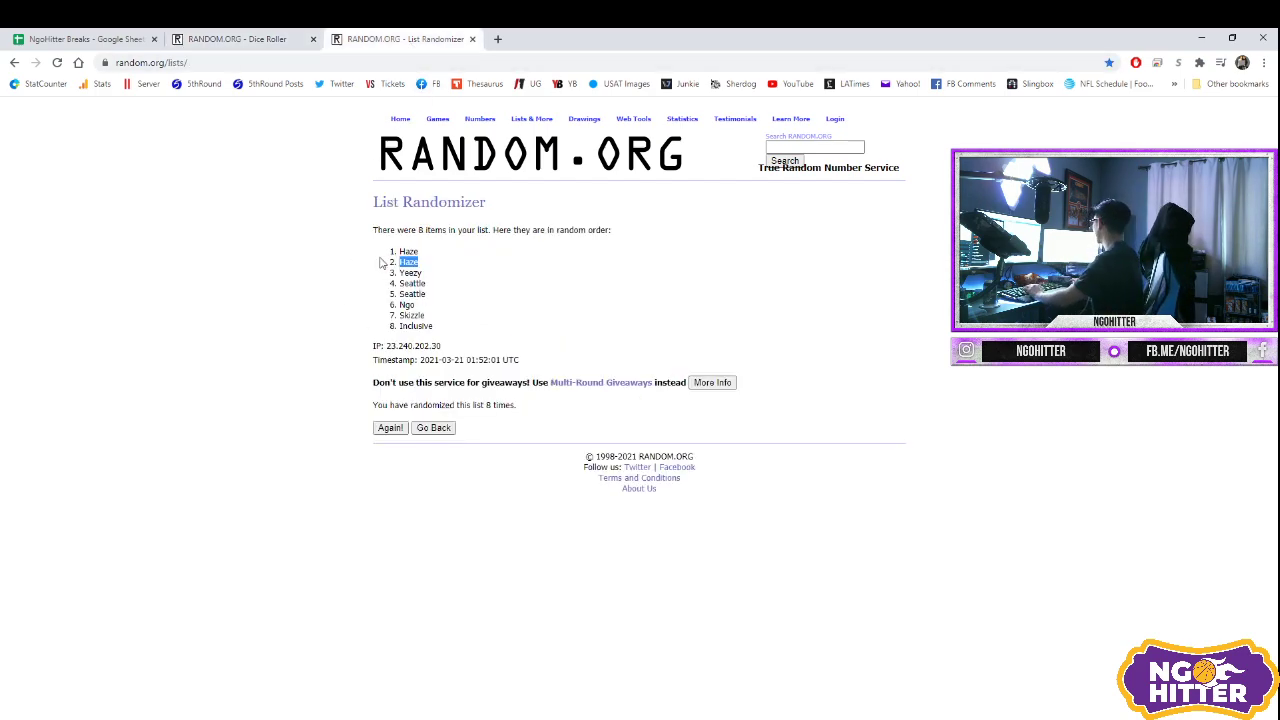
pyautogui.click(525, 138)
pyautogui.click(457, 351)
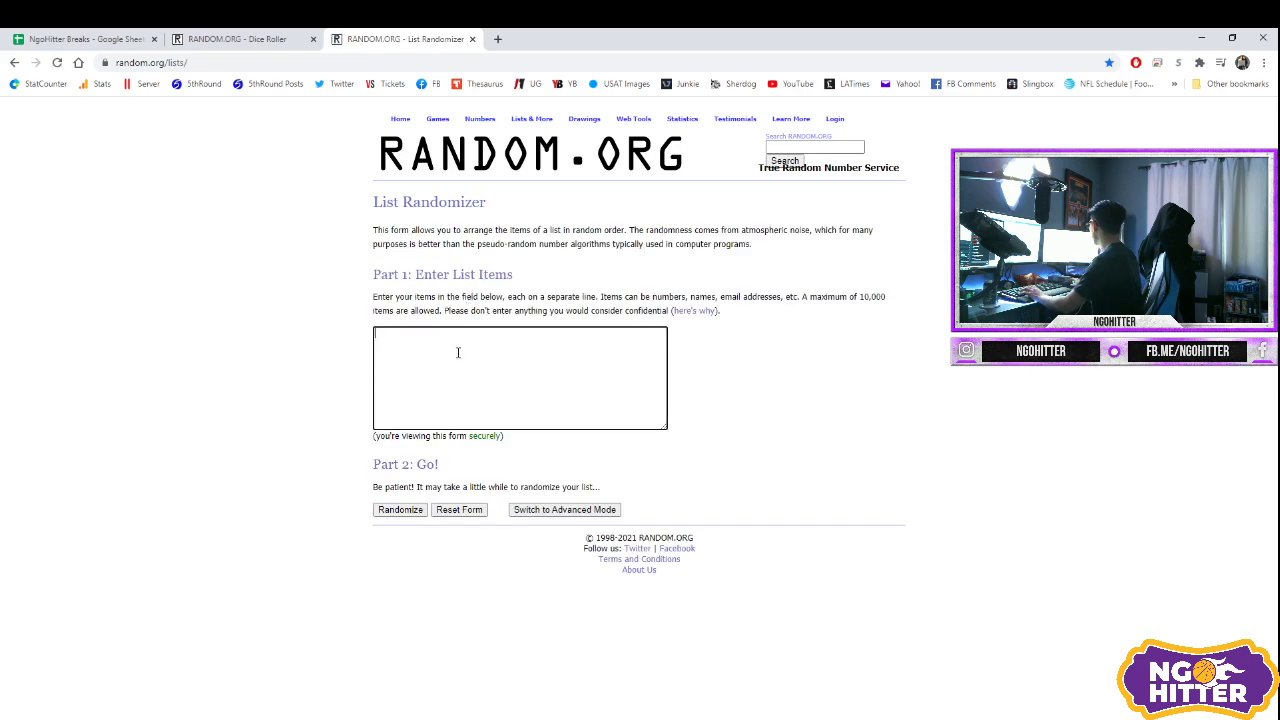
pyautogui.hotkey('ctrl', 'v')
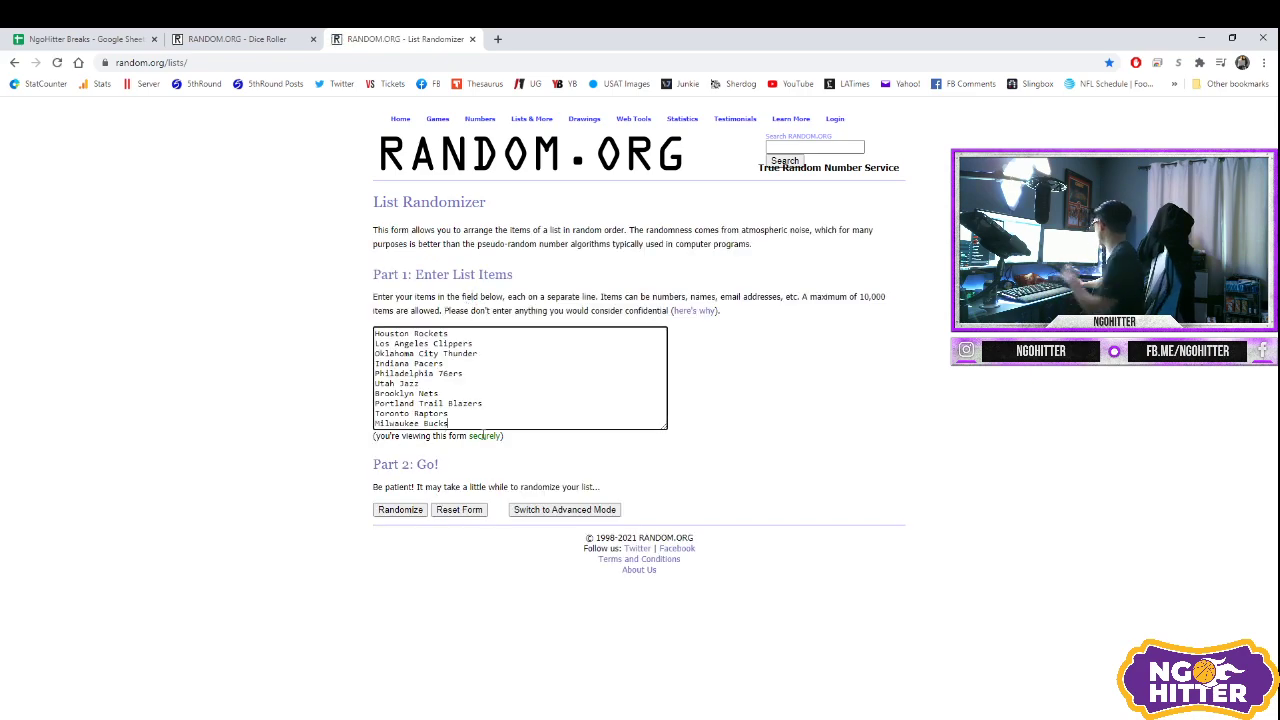
# Step: Randomize the Tier 3 team list five times
pyautogui.click(402, 510)
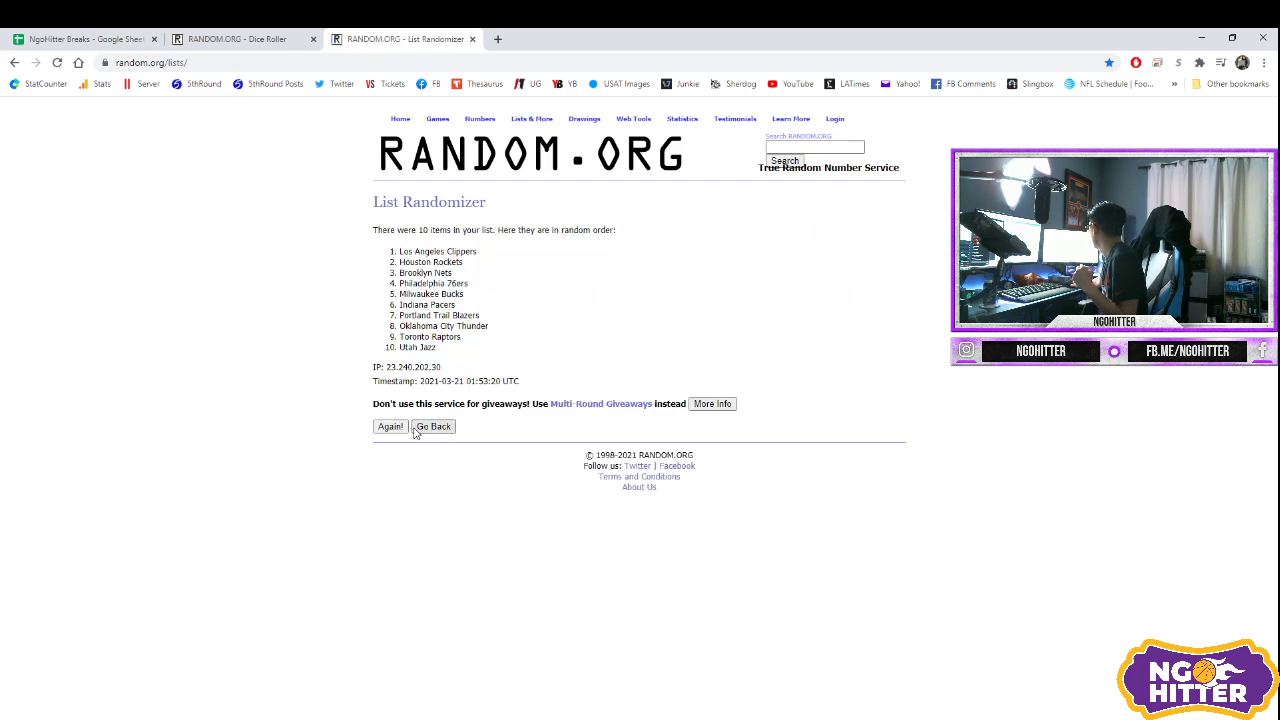
pyautogui.click(391, 427)
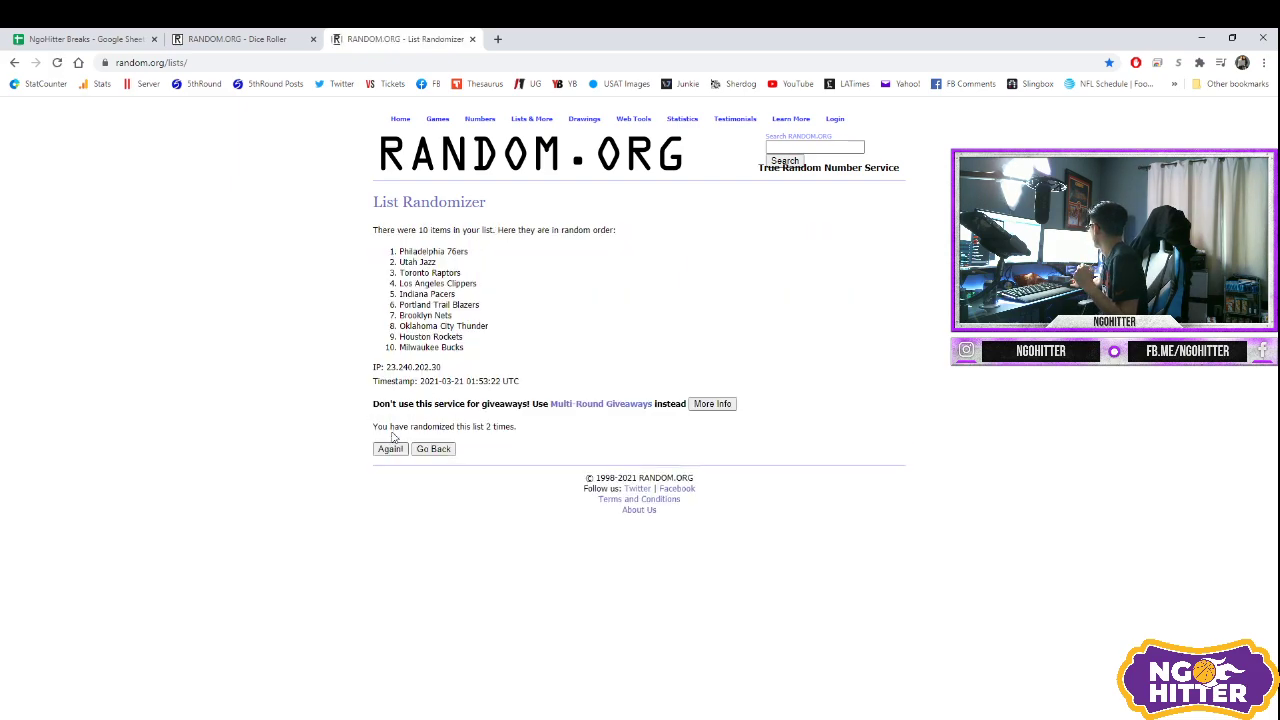
pyautogui.click(390, 450)
pyautogui.click(390, 450)
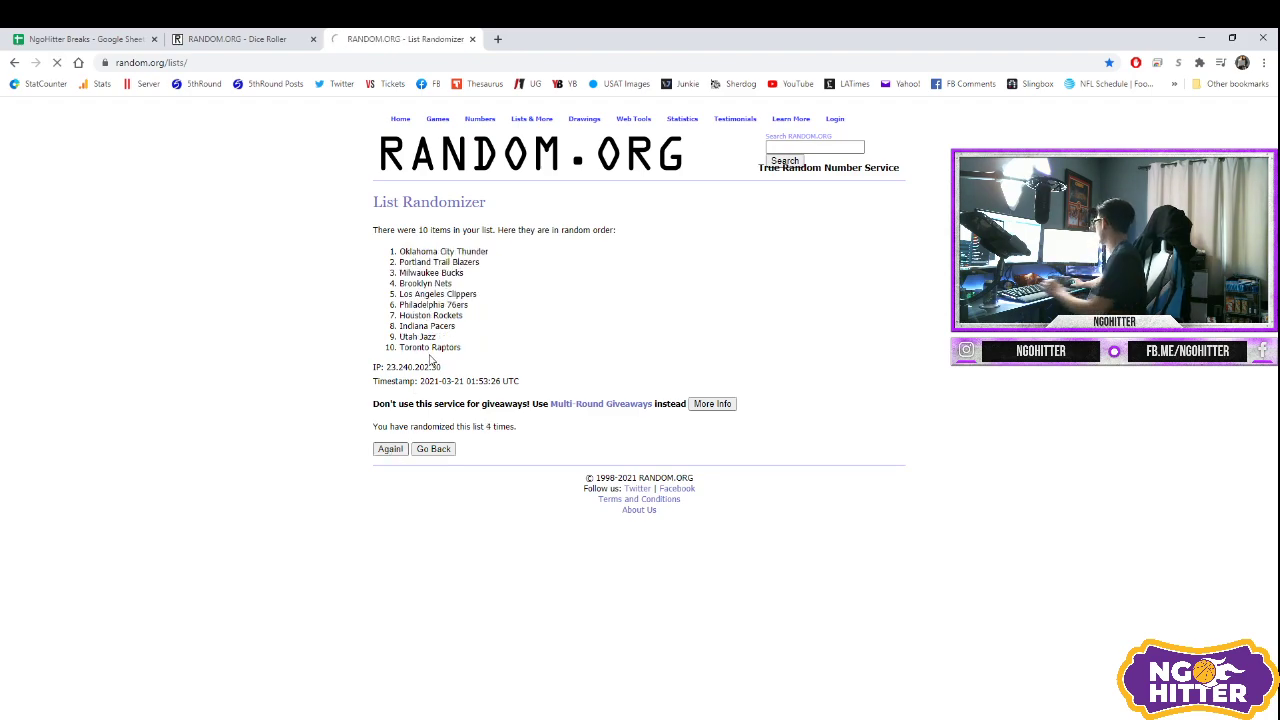
# Step: Copy the shuffled Tier 3 teams into the Google Sheets Tier 3 column, starting at C2
pyautogui.moveTo(474, 348); pyautogui.dragTo(400, 250)
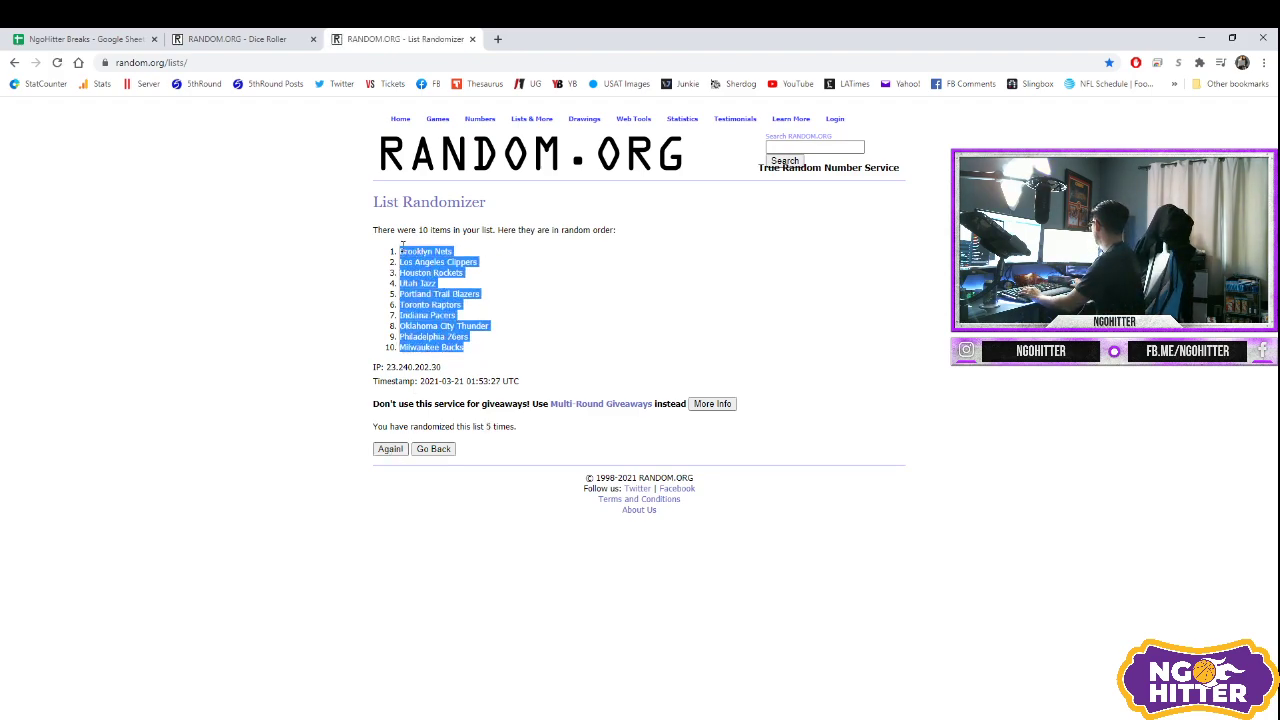
pyautogui.click(85, 39)
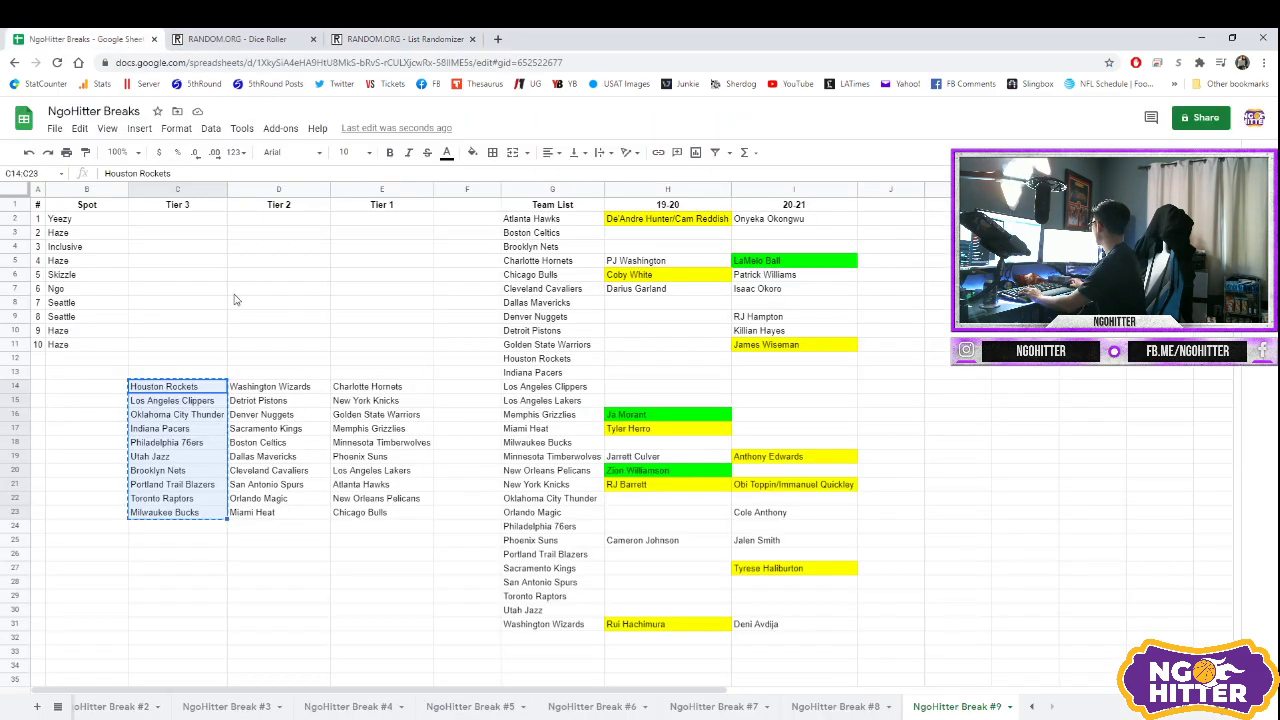
pyautogui.click(180, 220)
pyautogui.hotkey('ctrl', 'v')
# Step: Copy the Tier 2 teams from D14:D23 into a blank List Randomizer form on RANDOM.ORG
pyautogui.moveTo(270, 390); pyautogui.dragTo(274, 520)
pyautogui.click(400, 39)
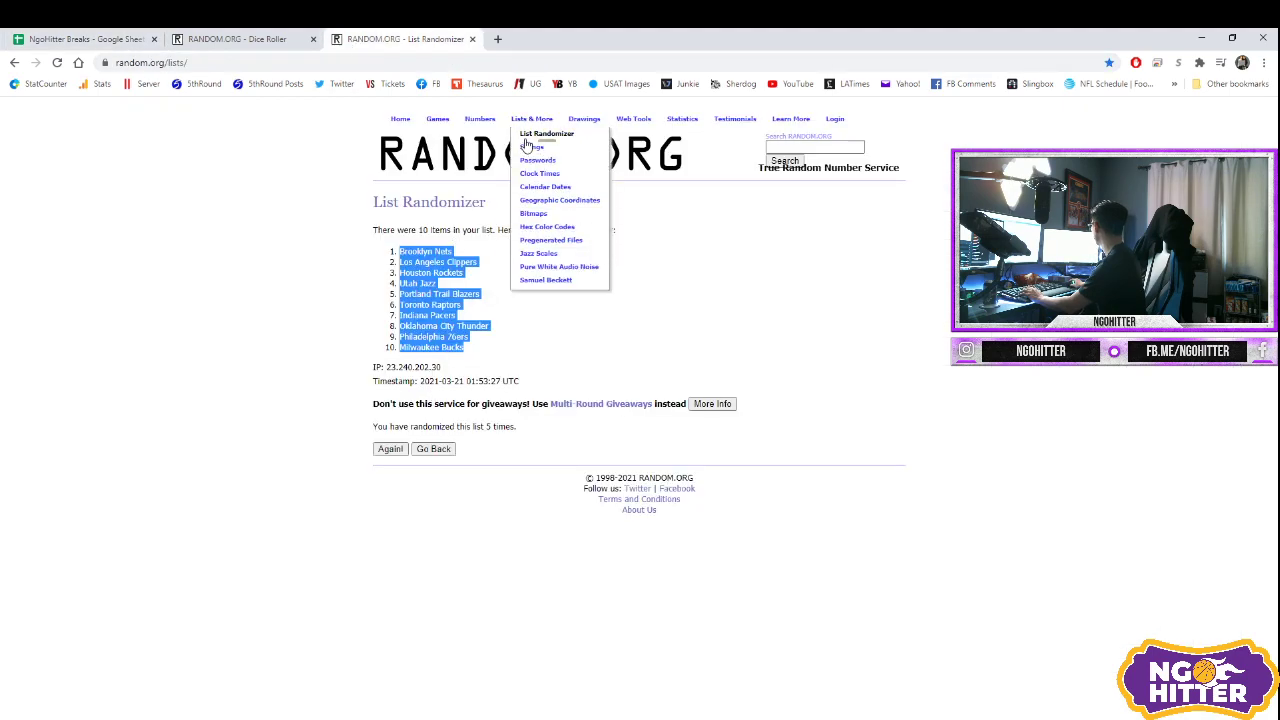
pyautogui.click(524, 131)
pyautogui.click(583, 354)
pyautogui.hotkey('ctrl', 'v')
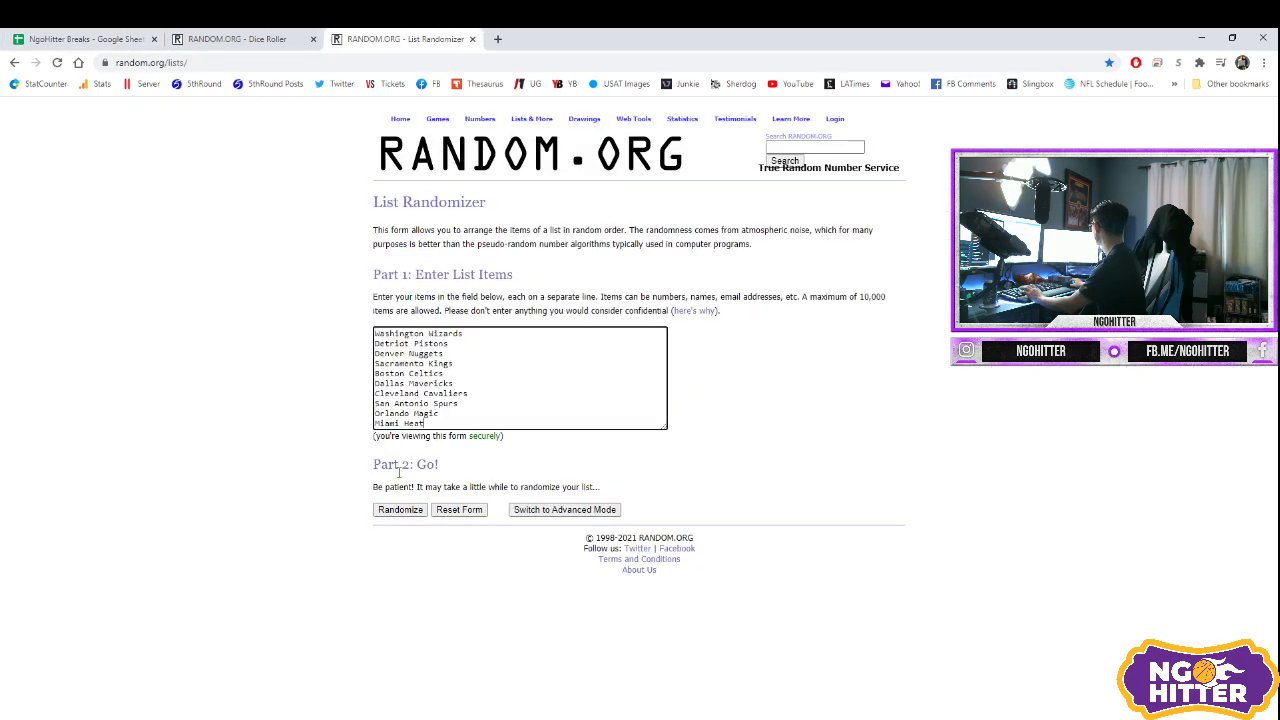
# Step: Randomize the Tier 2 team list five times
pyautogui.click(395, 511)
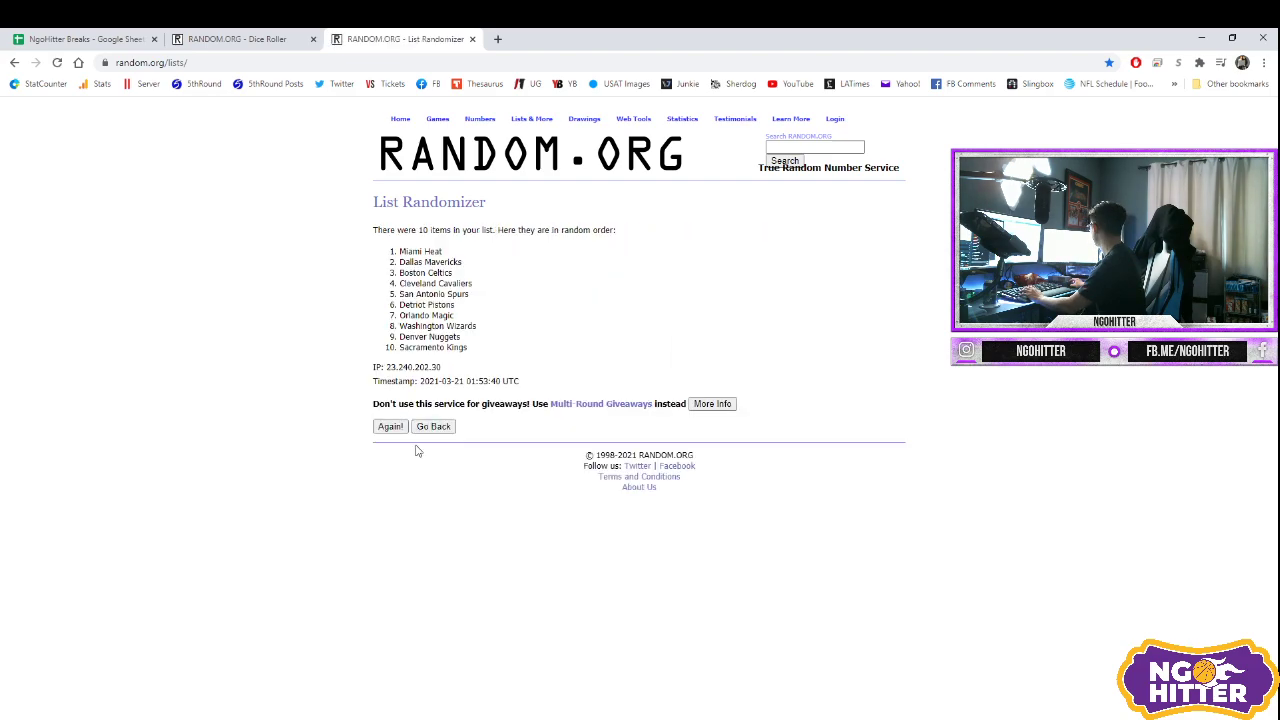
pyautogui.click(392, 428)
pyautogui.click(394, 450)
pyautogui.click(395, 452)
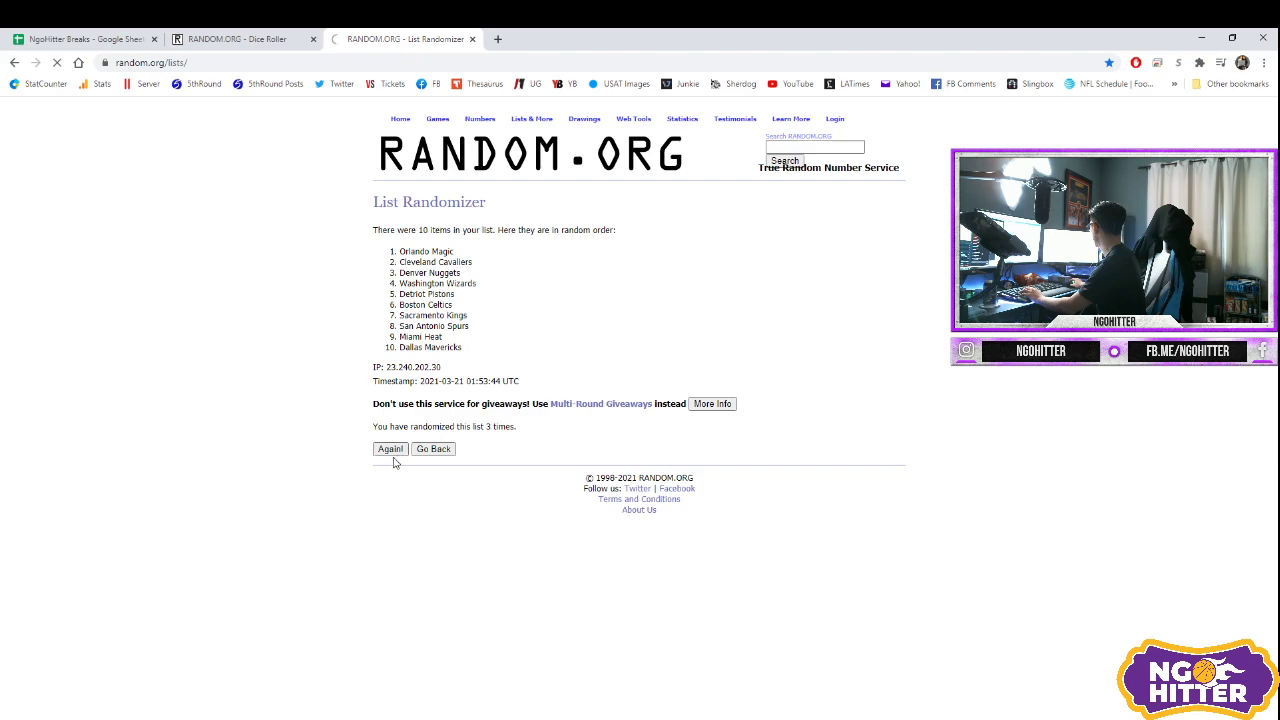
pyautogui.click(393, 452)
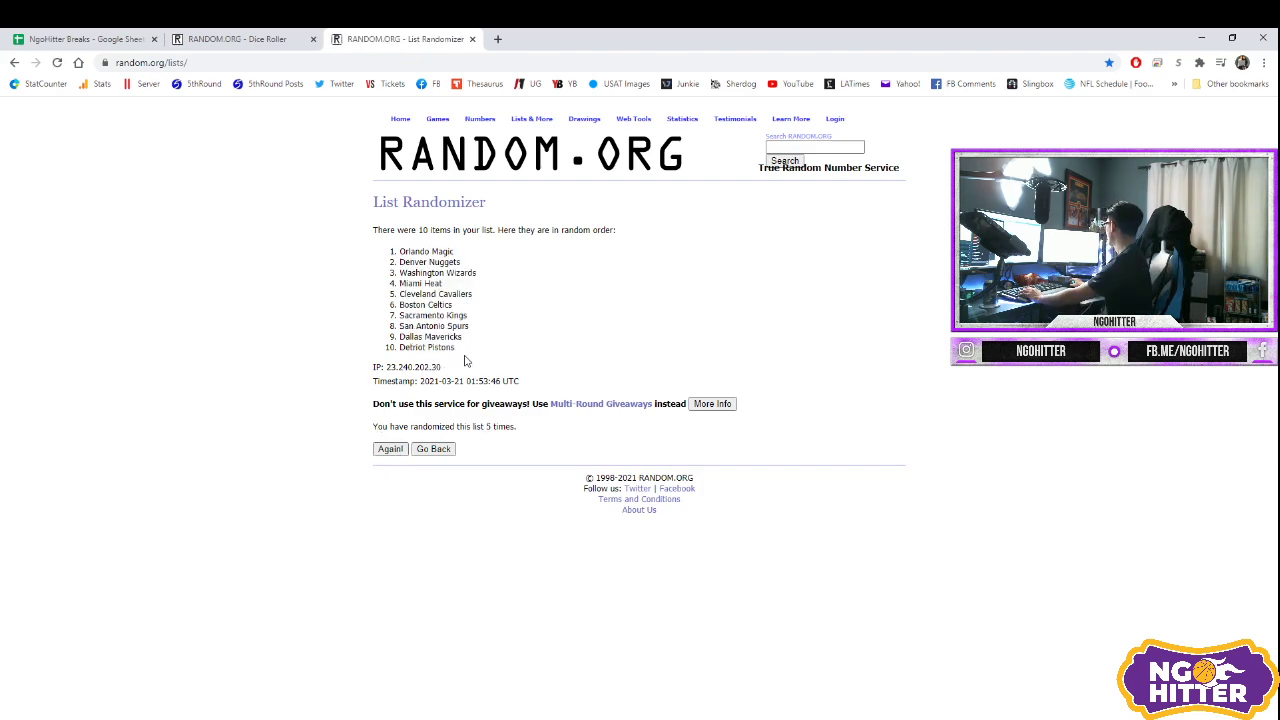
# Step: Copy the shuffled Tier 2 teams into the Google Sheets Tier 2 column, starting at D2
pyautogui.moveTo(466, 356); pyautogui.dragTo(400, 250)
pyautogui.hotkey('ctrl', 'c')
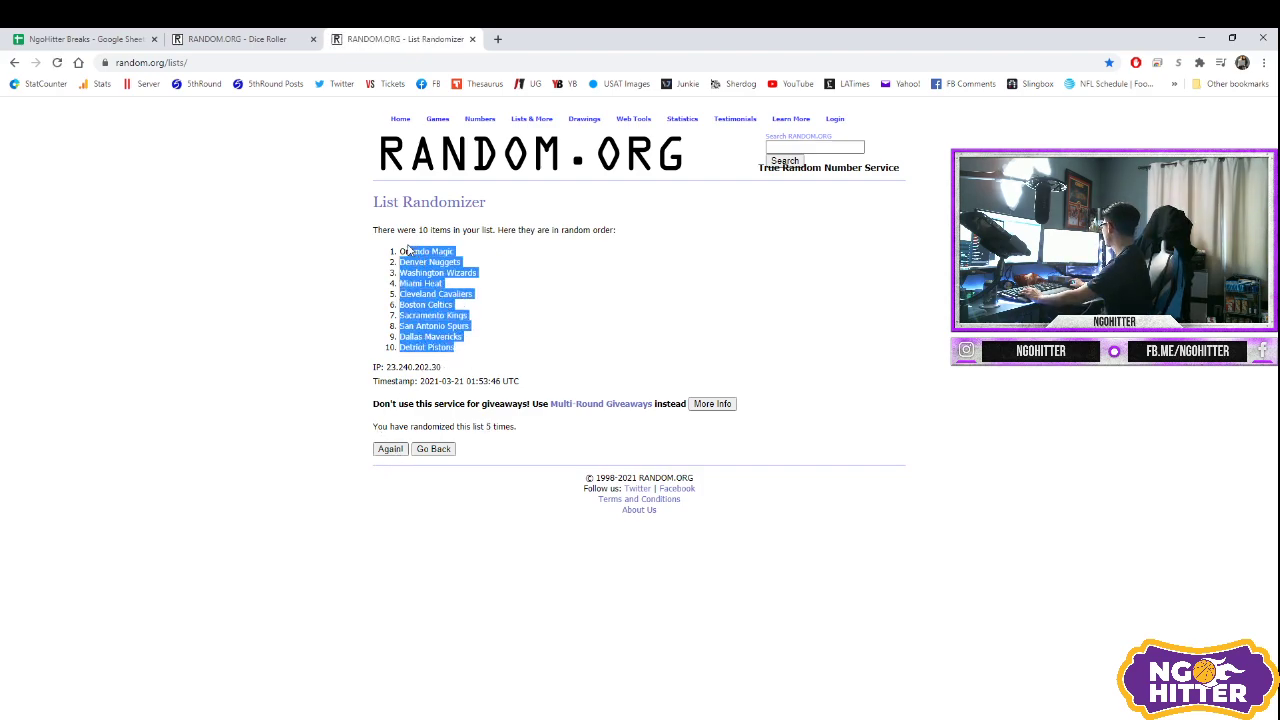
pyautogui.click(98, 40)
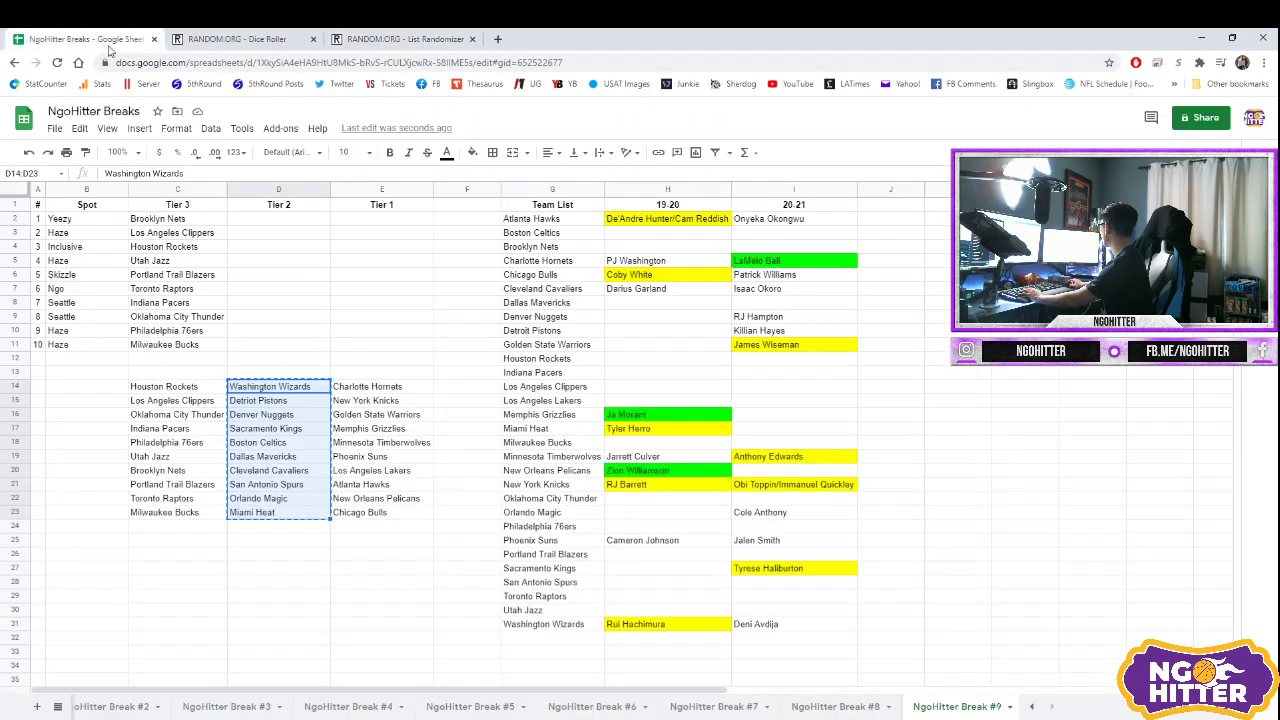
pyautogui.click(280, 218)
pyautogui.hotkey('ctrl', 'v')
# Step: Copy the Tier 1 teams from E14:E23 into a blank List Randomizer form on RANDOM.ORG
pyautogui.moveTo(344, 390); pyautogui.dragTo(372, 510)
pyautogui.hotkey('ctrl', 'c')
pyautogui.click(237, 39)
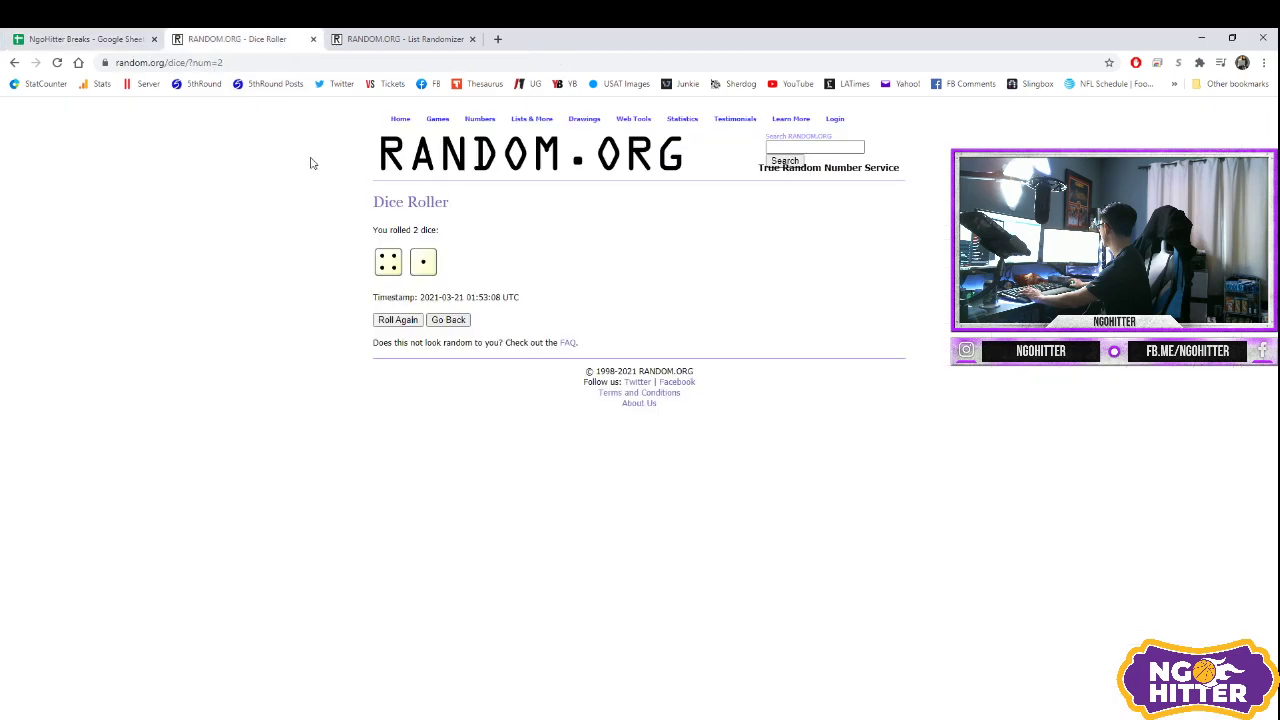
pyautogui.click(432, 42)
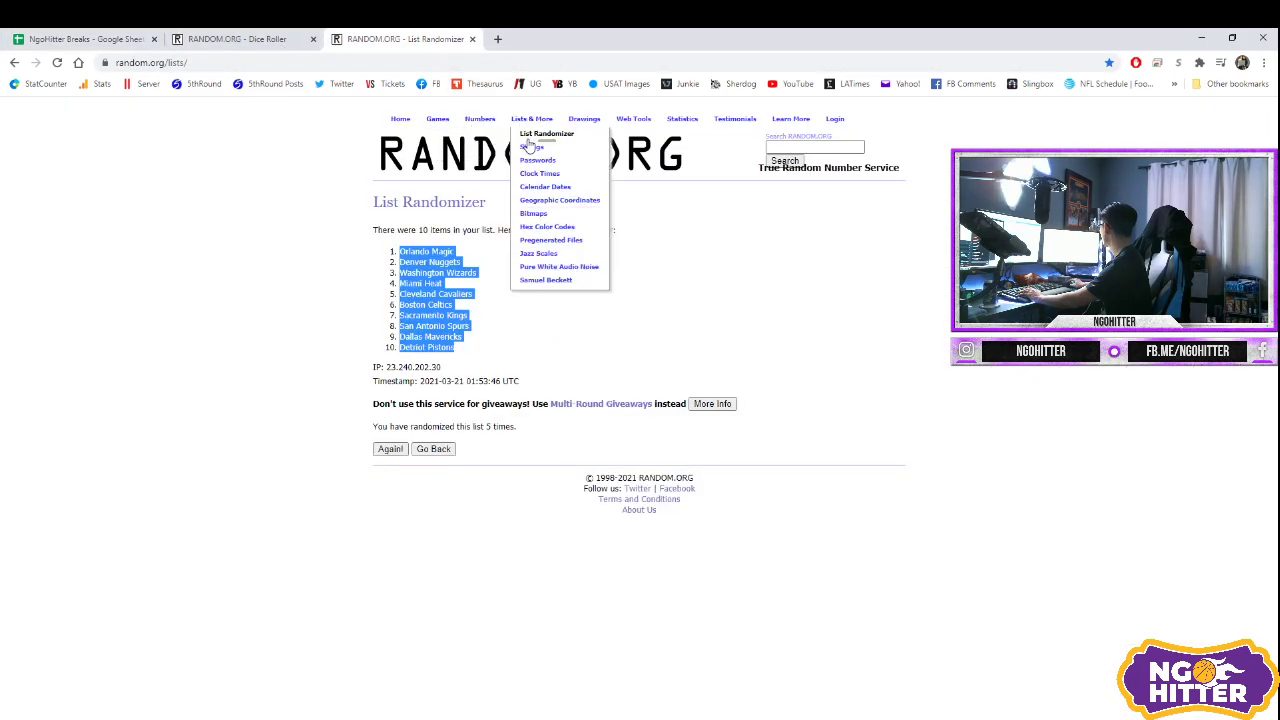
pyautogui.click(523, 134)
pyautogui.click(517, 346)
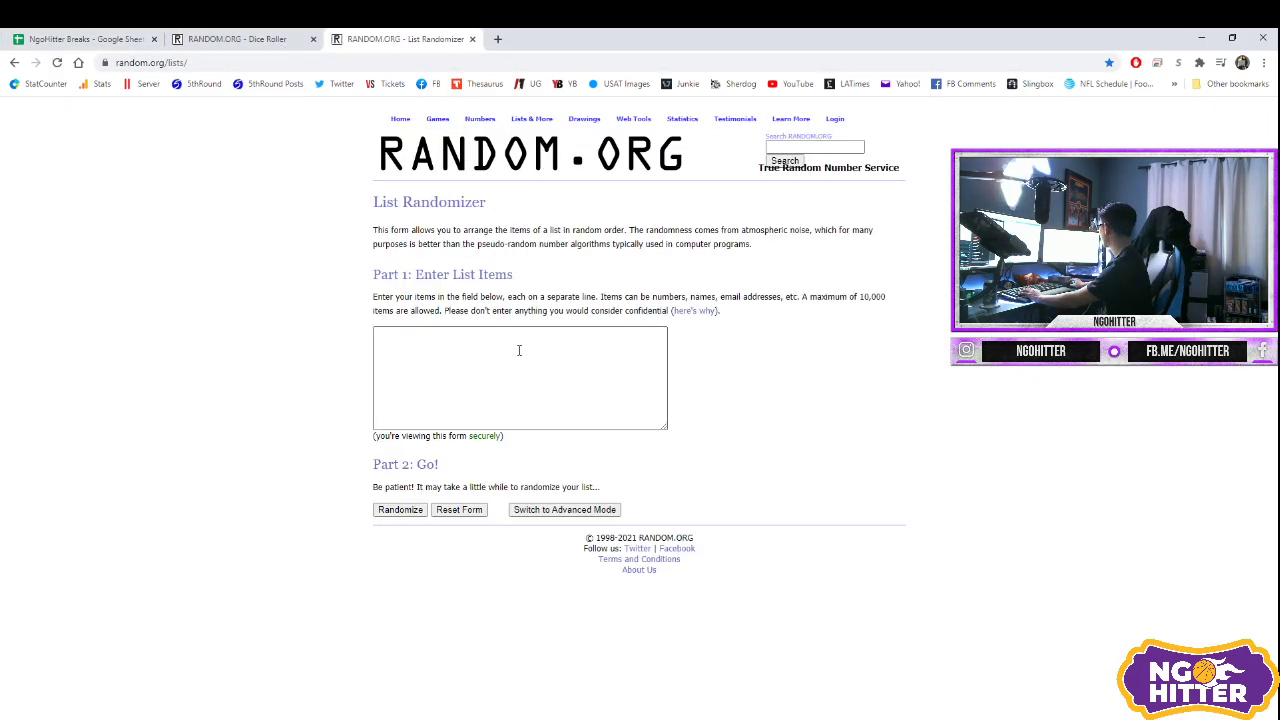
pyautogui.hotkey('ctrl', 'v')
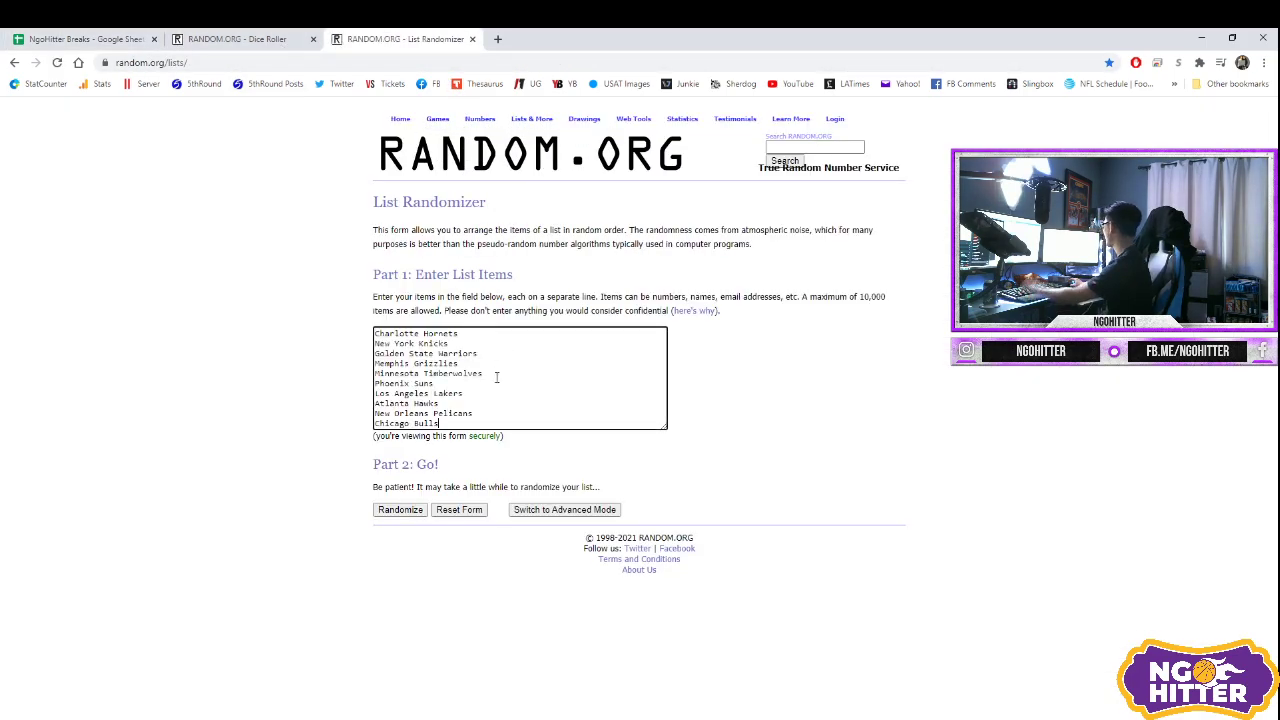
# Step: Randomize the Tier 1 team list five times
pyautogui.click(414, 512)
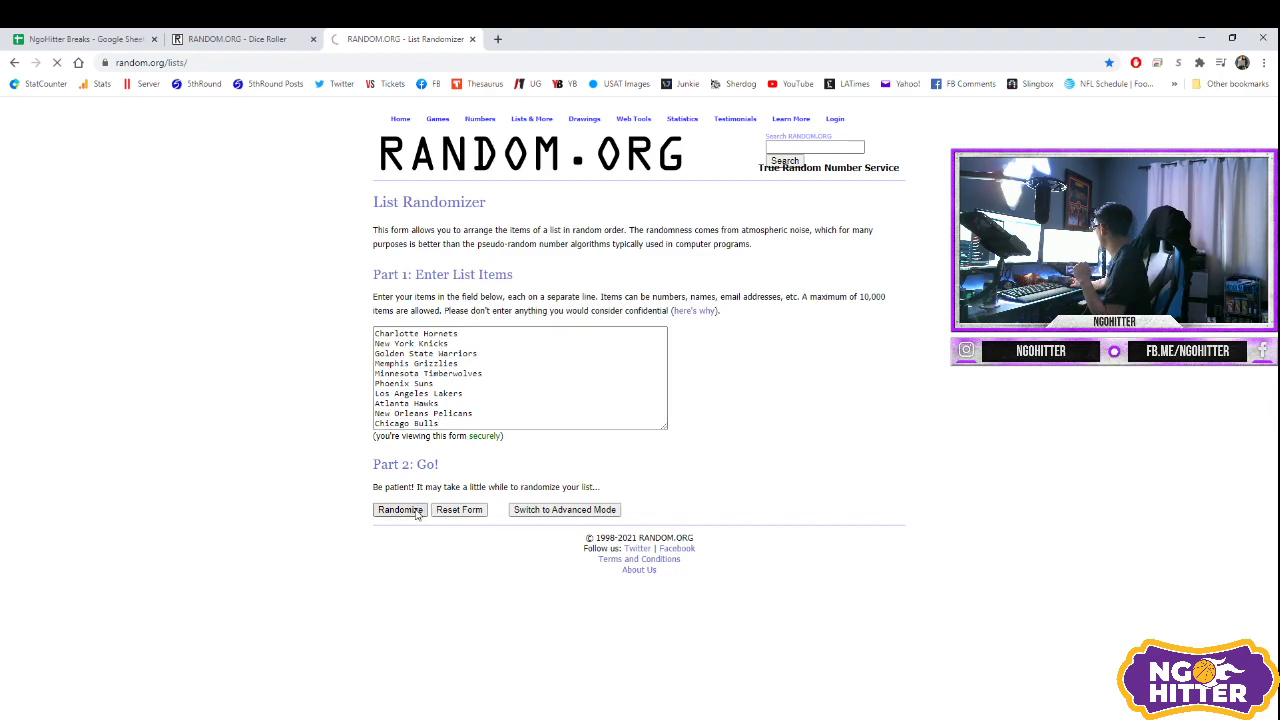
pyautogui.click(381, 430)
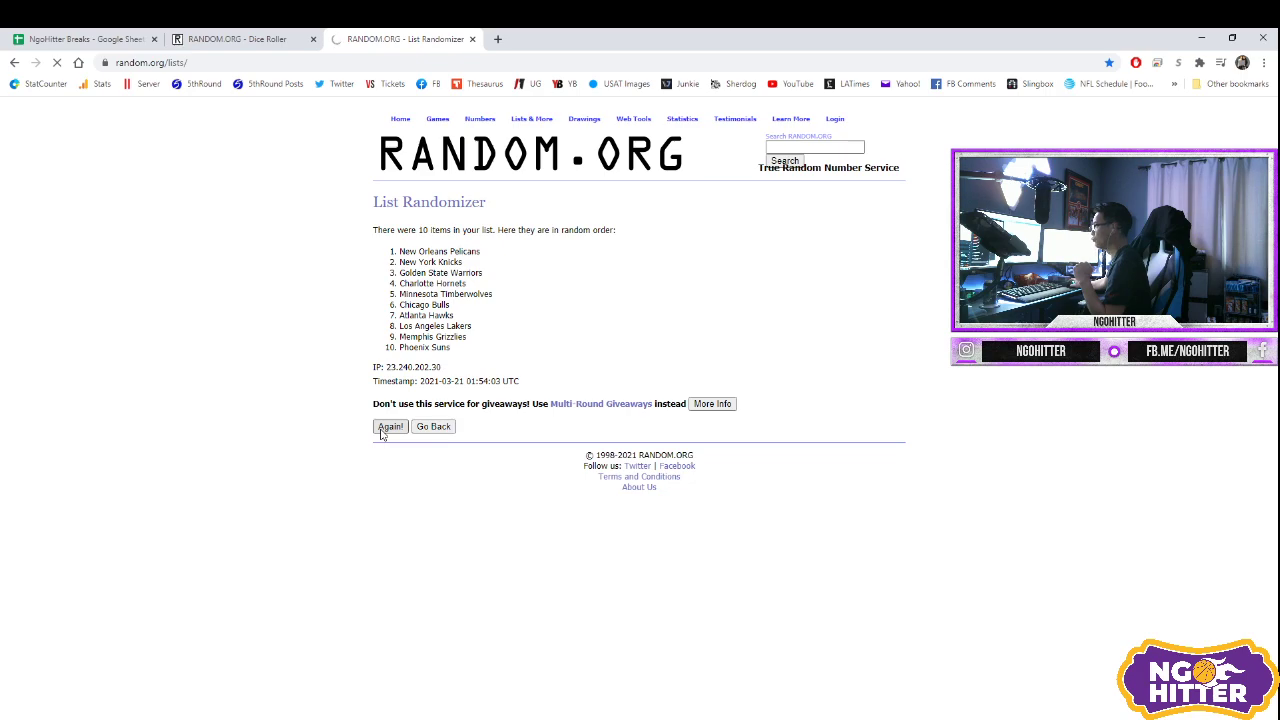
pyautogui.click(389, 450)
pyautogui.click(389, 450)
pyautogui.click(390, 449)
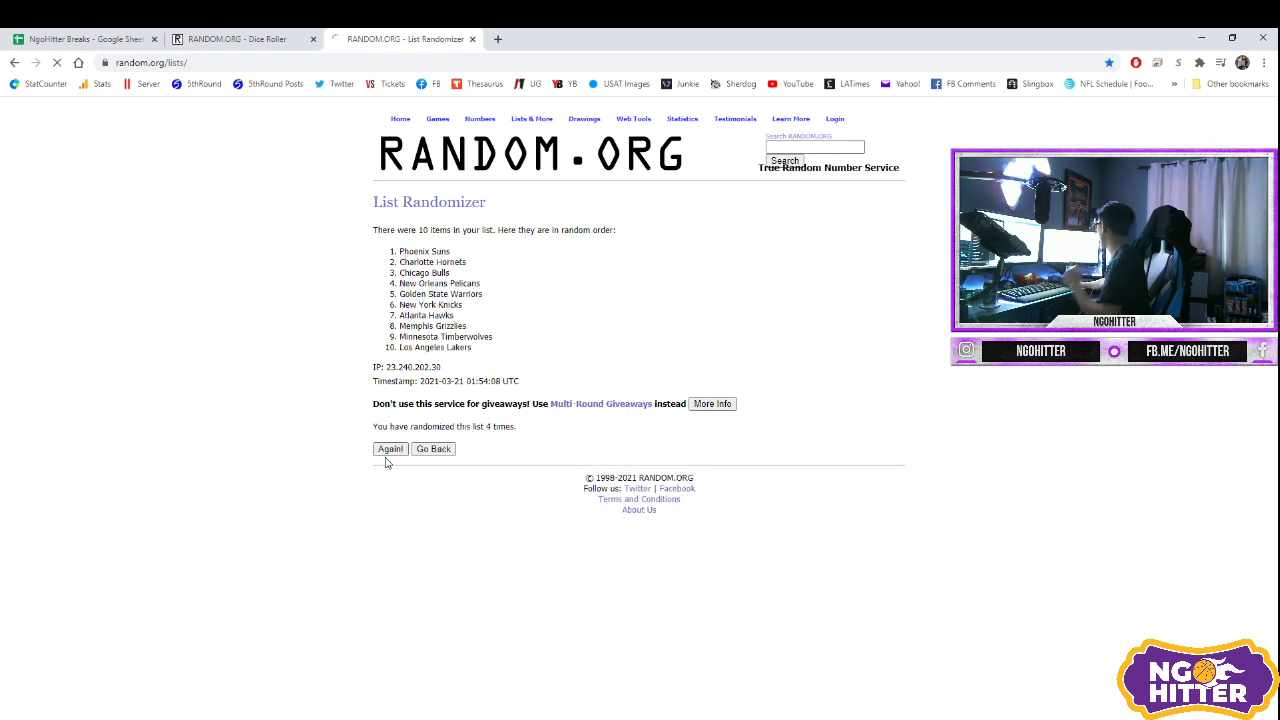
# Step: Copy the shuffled Tier 1 teams into the Google Sheets Tier 1 column, starting at E2
pyautogui.moveTo(497, 351); pyautogui.dragTo(404, 250)
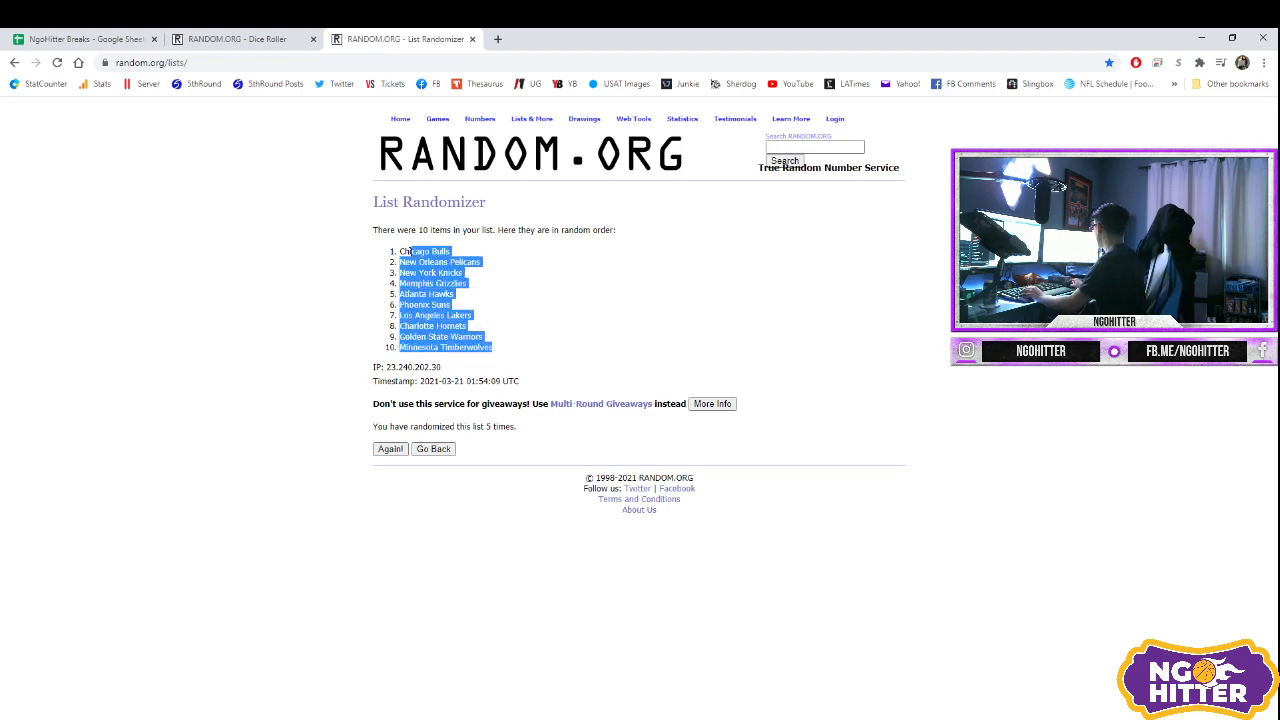
pyautogui.click(90, 39)
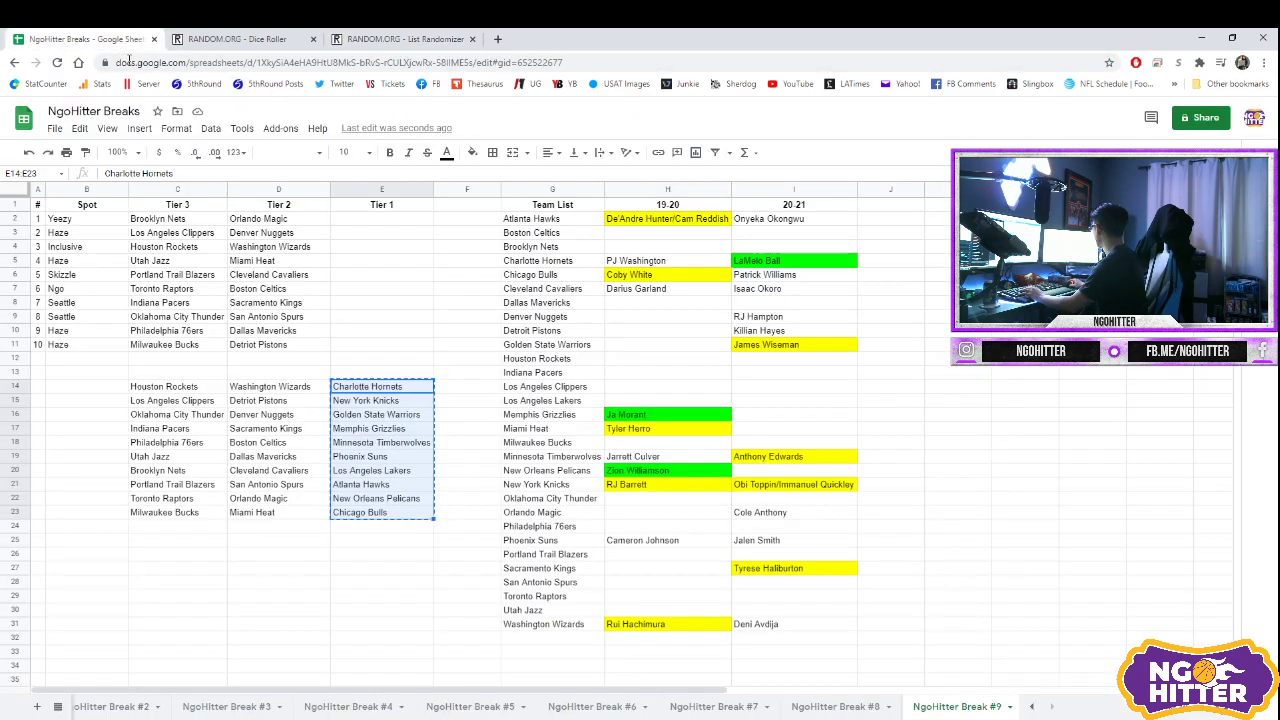
pyautogui.click(352, 222)
pyautogui.hotkey('ctrl', 'v')
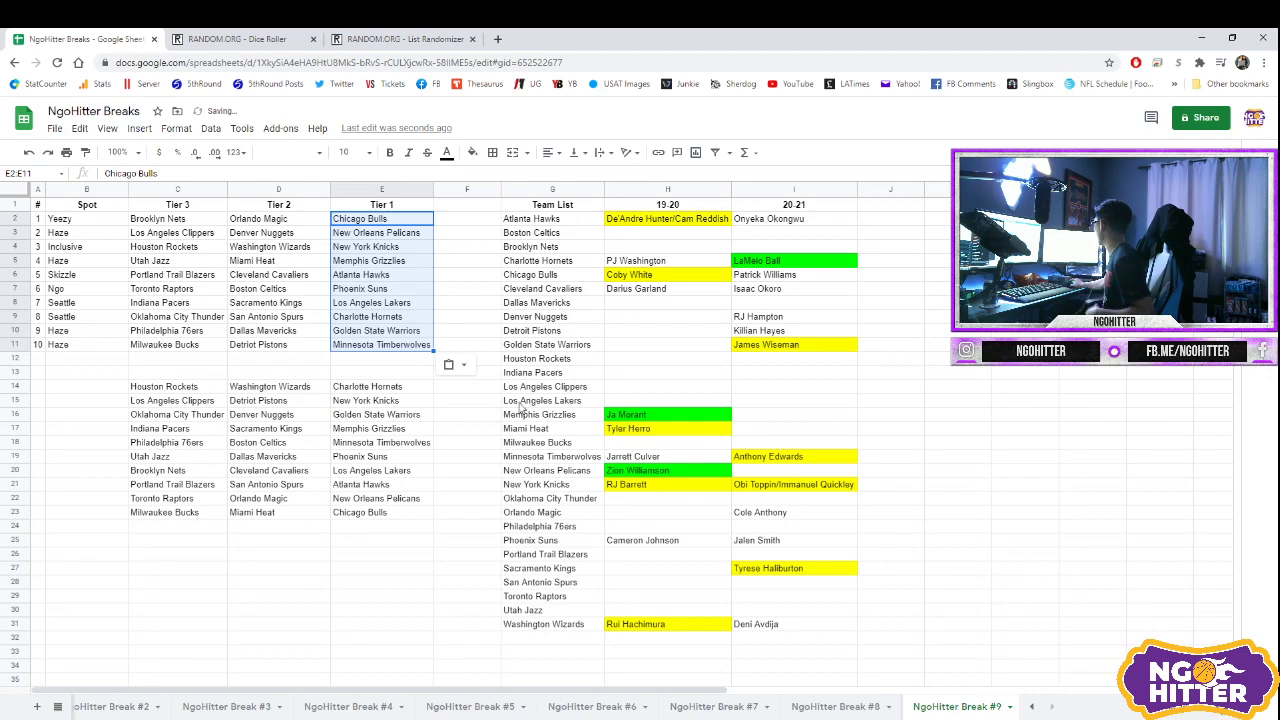
# Step: Review the team assignments across the three tiers, checking the rows of spots 1, 10 and 8
pyautogui.moveTo(84, 226); pyautogui.dragTo(372, 346)
pyautogui.click(372, 345)
pyautogui.moveTo(172, 222); pyautogui.dragTo(376, 226)
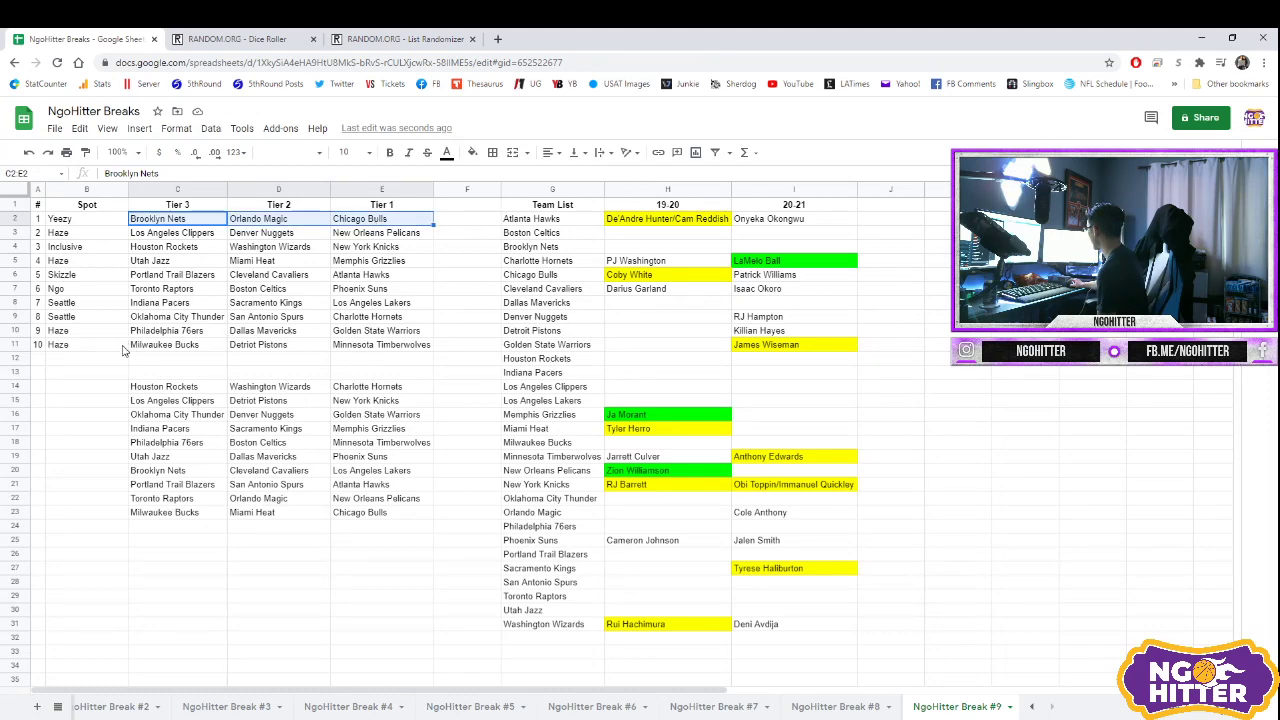
pyautogui.click(164, 346)
pyautogui.moveTo(164, 346); pyautogui.dragTo(380, 346)
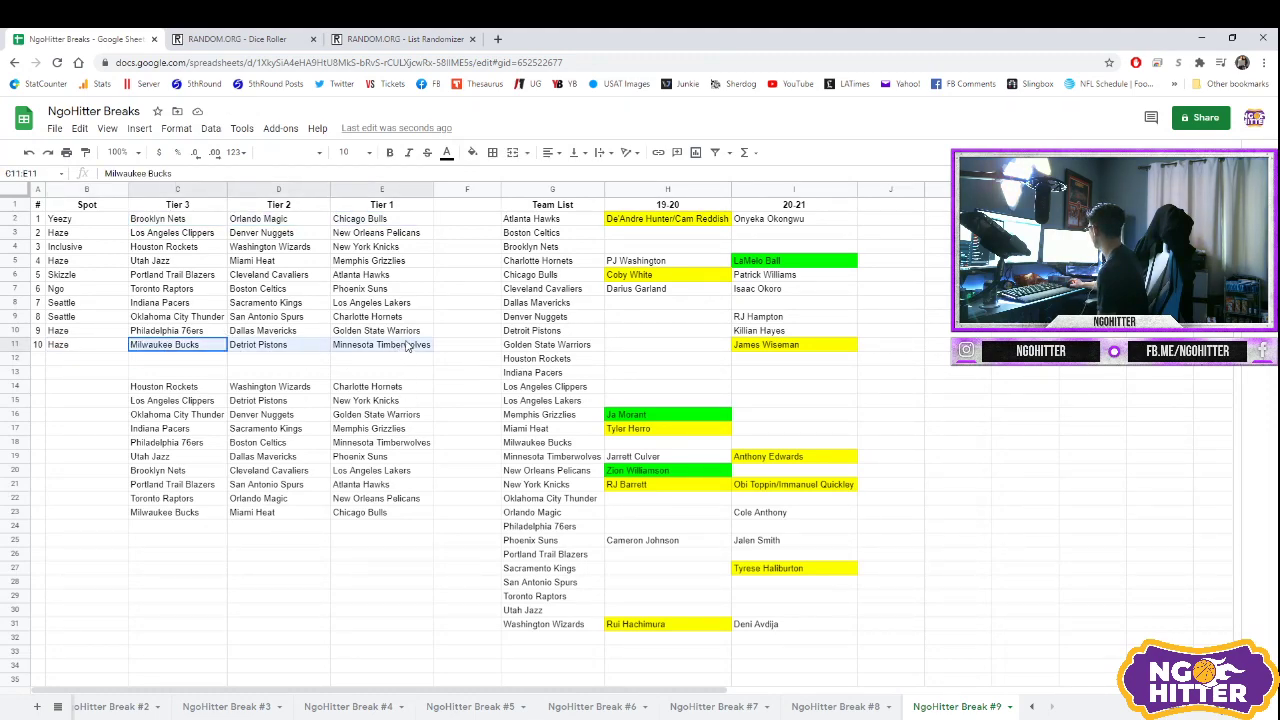
pyautogui.click(372, 345)
pyautogui.click(20, 316)
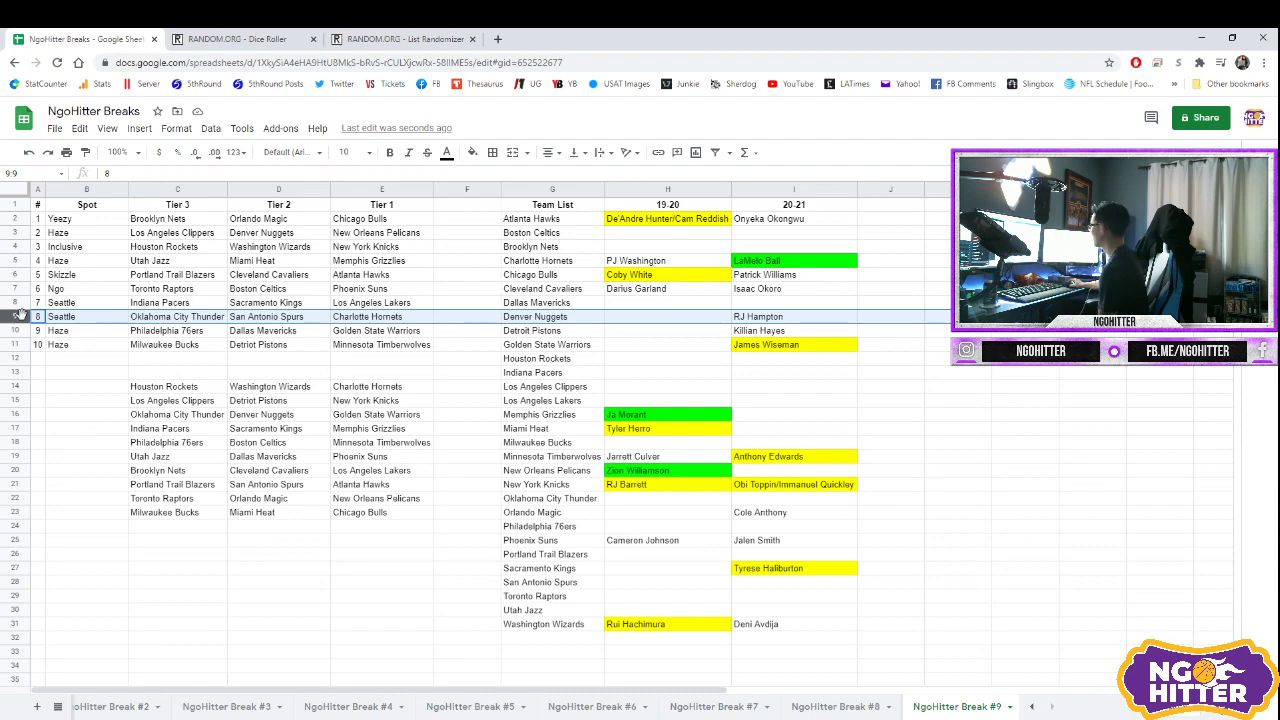